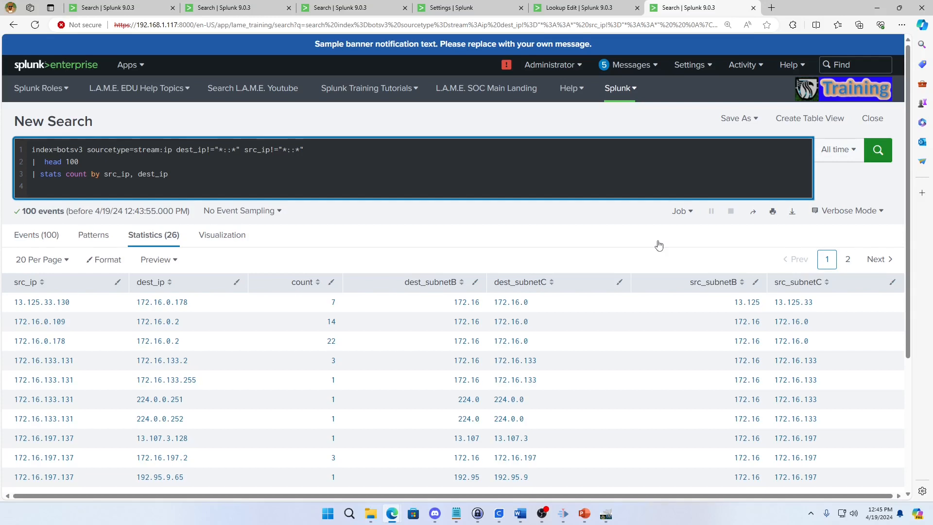
Remove the trailing blank line from the query and run the search counting events by src_ip and dest_ip.
key("BackSpace")
key("Return")
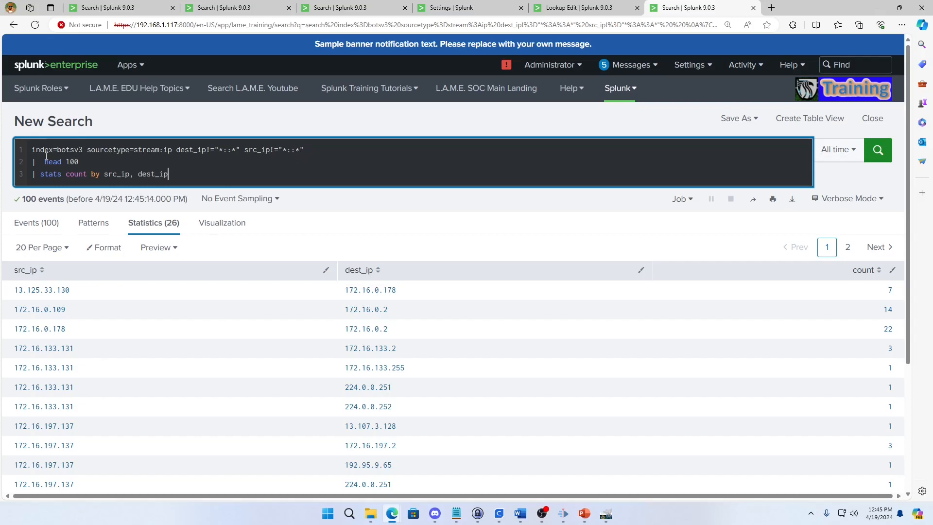
left_click(92, 162)
double_click(99, 159)
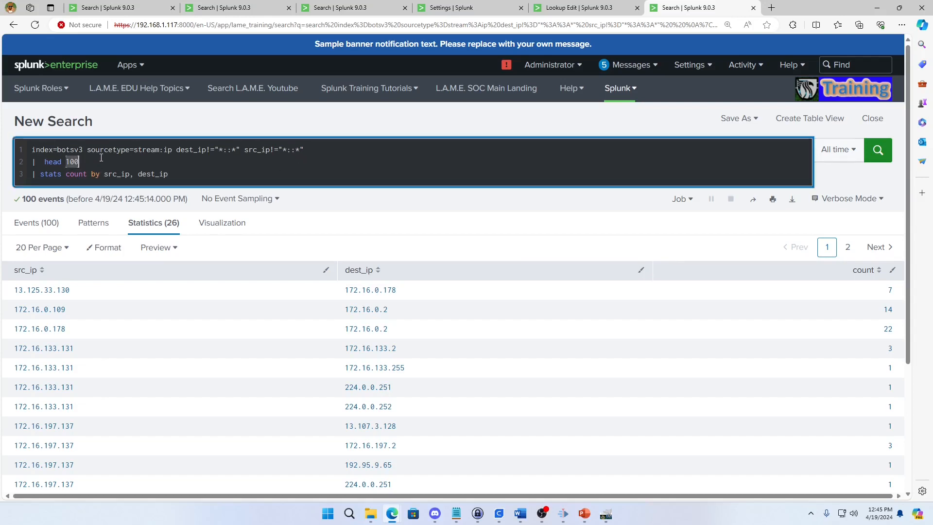
Below the stats line, add rex commands extracting src_subnetB, dest_subnetB, src_subnetC and dest_subnetC from the src_ip and dest_ip fields.
left_click(200, 175)
key("Return")
key("Return")
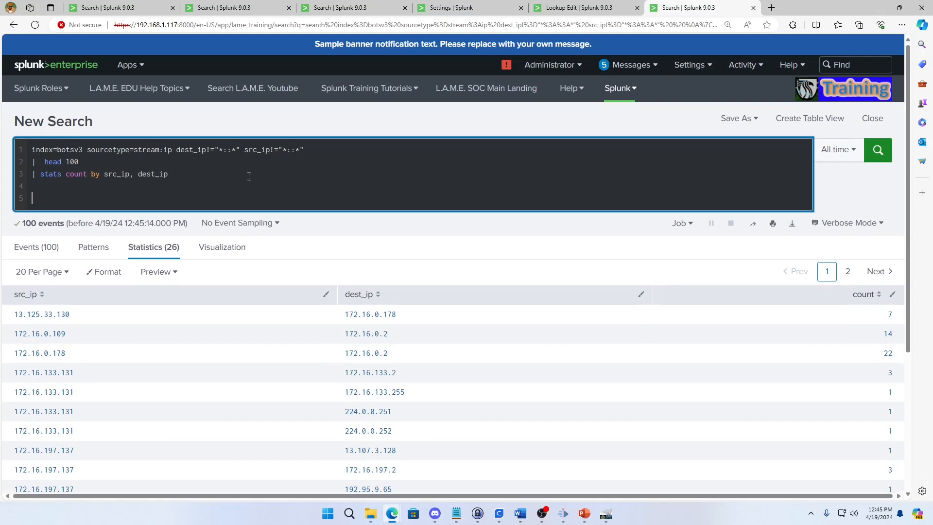
type("| rex field=src_ip \"\\b(?<src_subnetB>\\d{1,3}\\.\\d{1,3})(\\.\\d{1,3}){2}\\b\" | rex field=dest_ip \"\\b(?<dest_subnetB>\\d{1,3}\\.\\d{1,3})(\\.\\d{1,3}){2}\\b\"  | rex field=src_ip \"(?<src_subnetC>\\d+\\.\\d+\\.\\d+)\" | rex field=dest_ip \"(?<dest_subnetC>\\d+\\.\\d+\\.\\d+)\"")
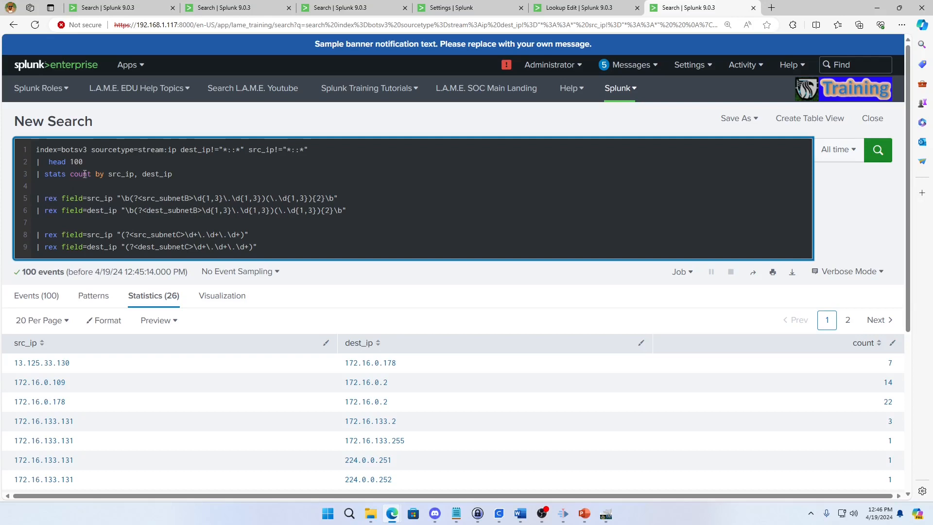
left_click(49, 198)
left_click(70, 198)
left_click_drag(137, 198, 195, 199)
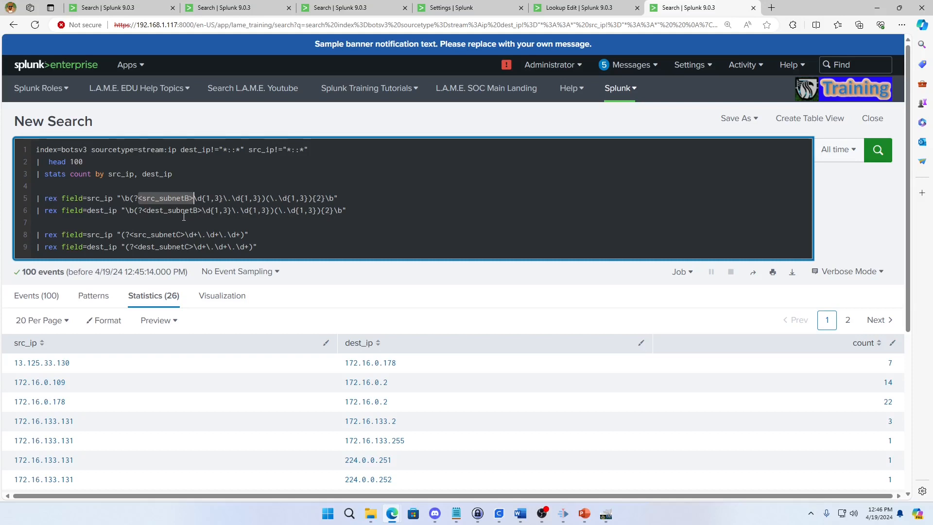
Cut the two subnetC rex lines from the query and run the search with only the subnetB extractions.
left_click(125, 210)
left_click_drag(52, 224, 289, 247)
key("ctrl+c")
key("BackSpace")
key("BackSpace")
key("Return")
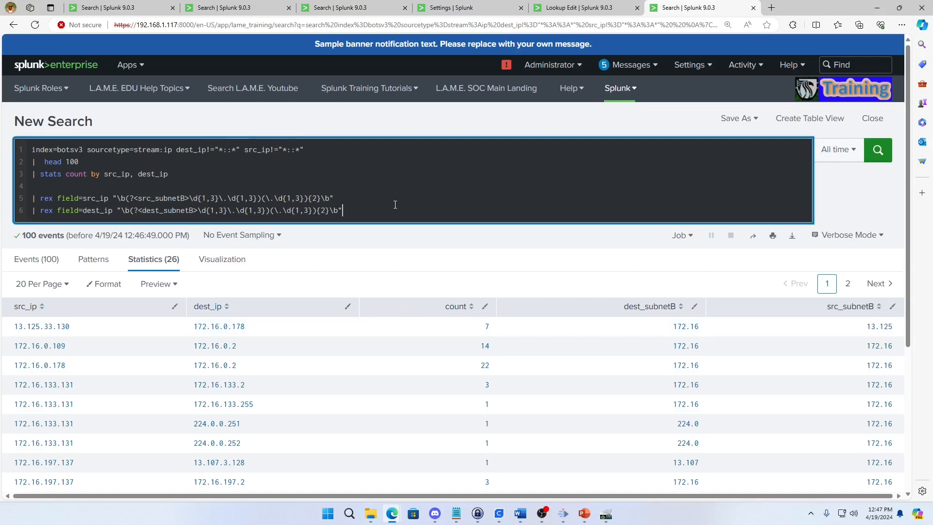
Put the src_subnetC and dest_subnetC rex lines back at the end of the query and rerun the search.
key("Return")
key("Return")
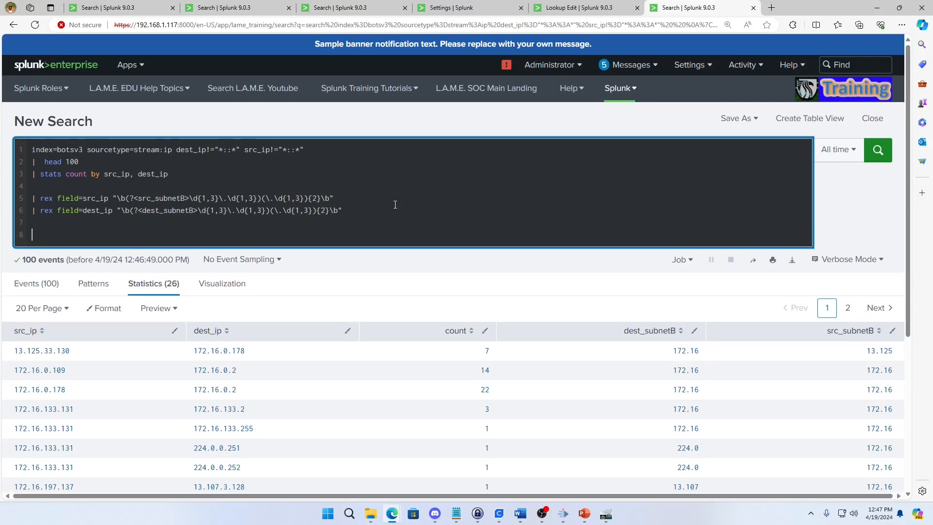
key("ctrl+v")
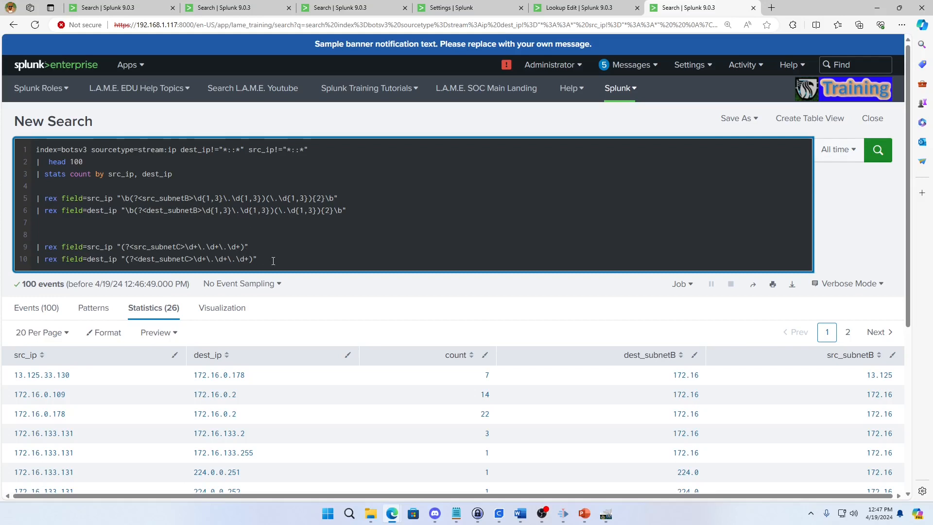
key("Return")
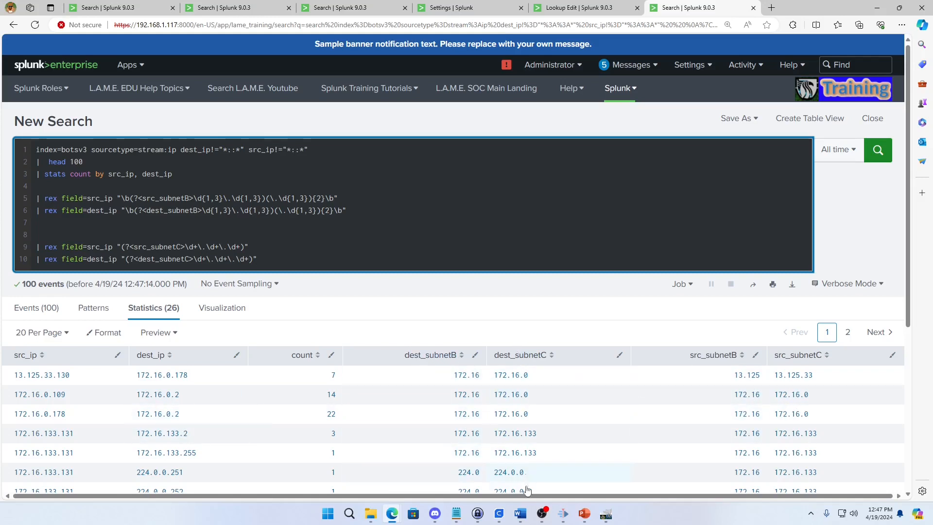
Between the subnetB and subnetC rex lines, add | eval src_subnetB = src_subnetB . ".0.0/16".
left_click(218, 223)
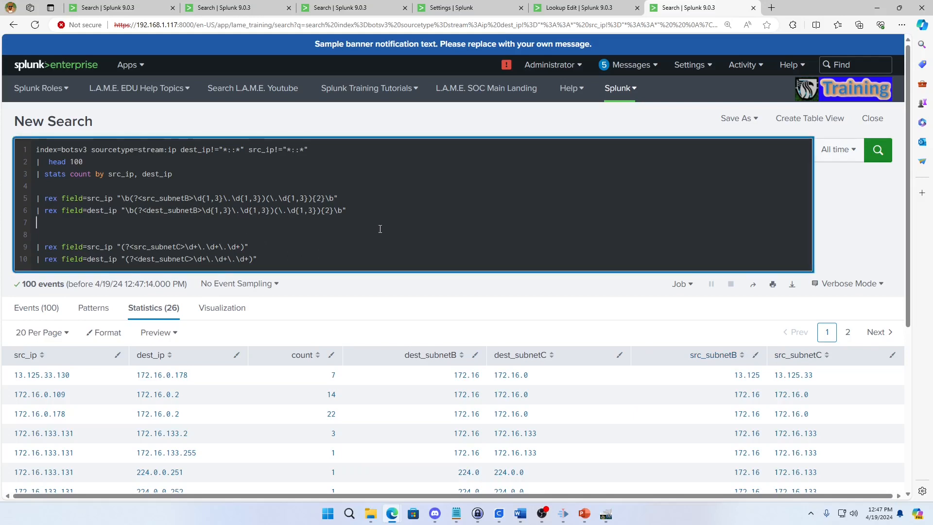
key("Return")
type("|  eval ")
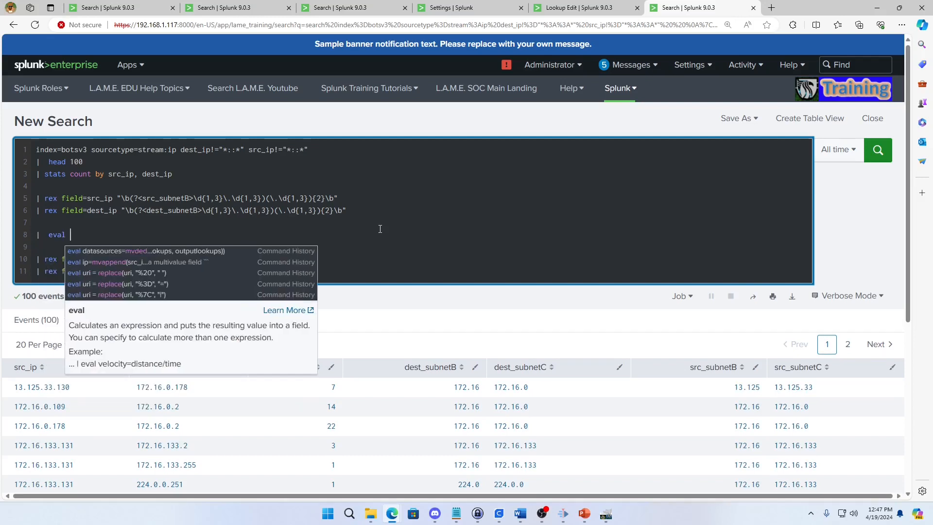
type("src_sub")
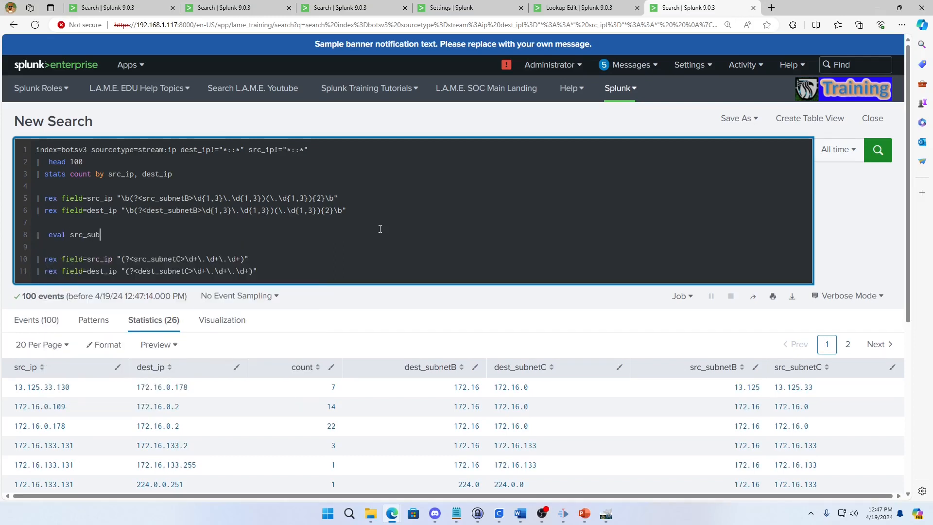
type("netB = src_subnetB . \".0.0")
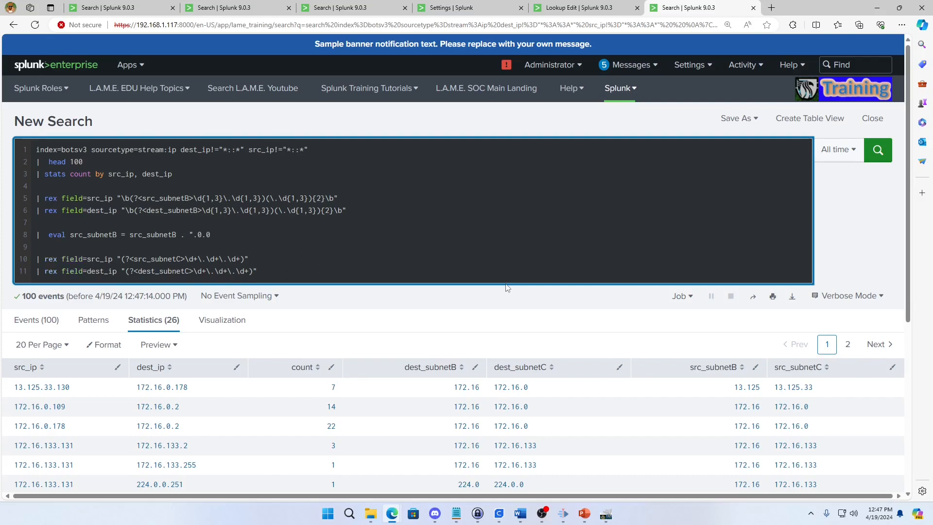
type("/16")
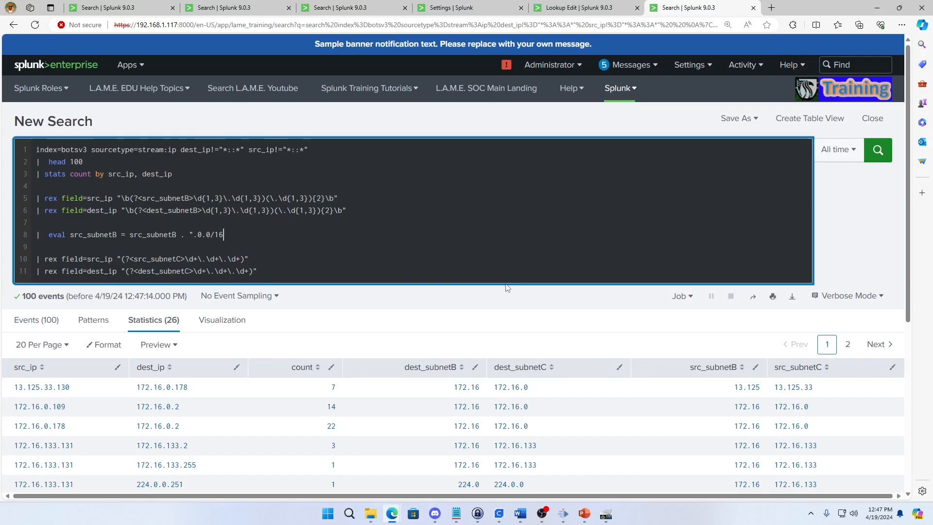
type("\"")
Duplicate the src_subnetB eval line directly beneath itself.
left_click_drag(227, 235, 35, 234)
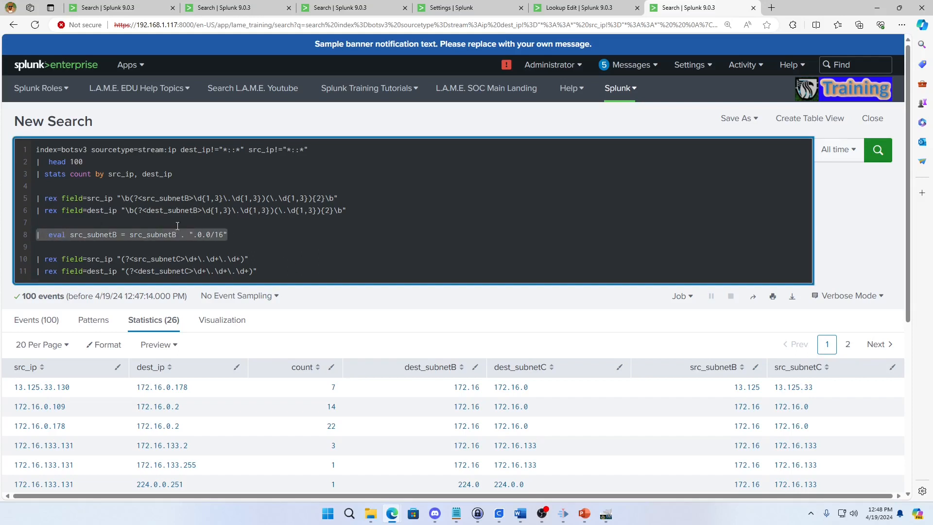
key("ctrl+c")
left_click(256, 231)
key("Return")
key("ctrl+v")
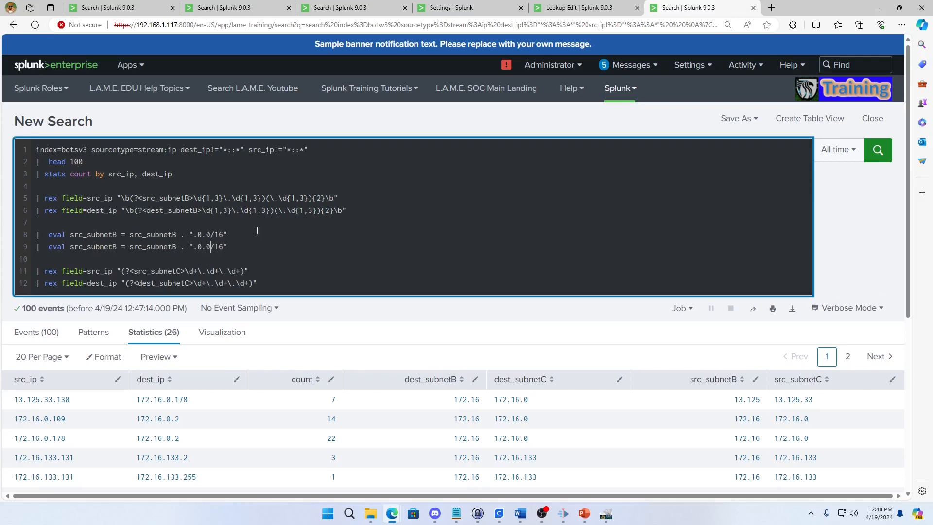
Change both field names in the duplicated eval line to dest_subnetB and run the search.
key("BackSpace")
key("BackSpace")
key("BackSpace")
type("dest")
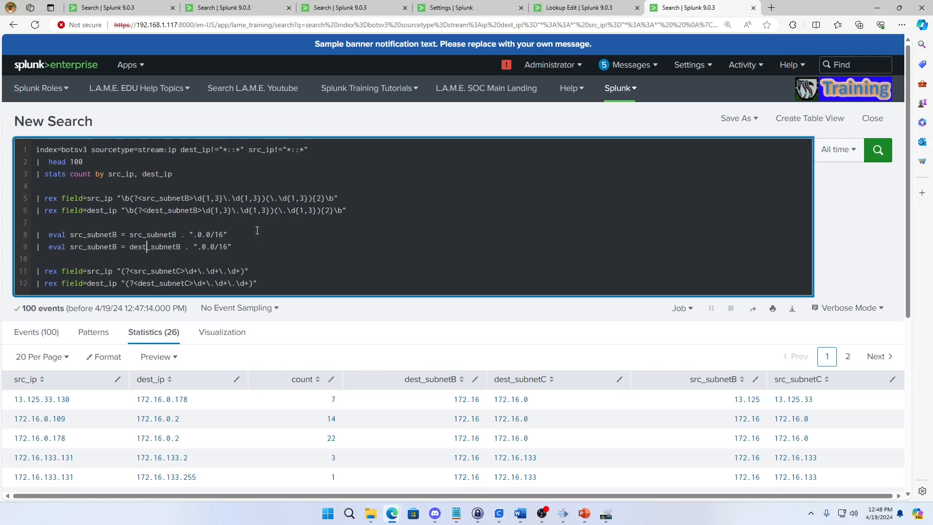
key("Right")
key("BackSpace")
key("BackSpace")
key("BackSpace")
type("dse")
key("BackSpace")
key("BackSpace")
type("est")
key("Return")
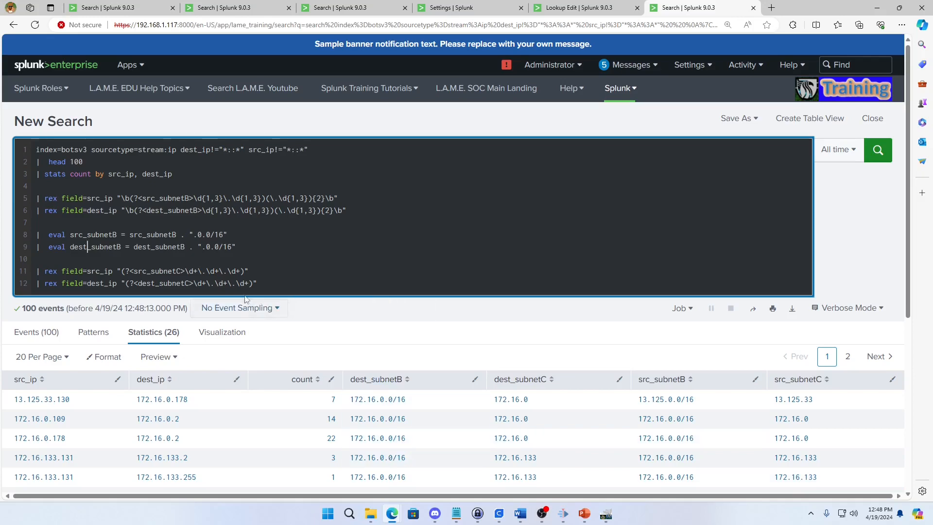
Paste a copy of the src_subnetB eval line below the subnetC rex lines, separated by a blank line.
left_click(279, 286)
scroll(284, 277, "down", 2)
scroll(291, 272, "up", 2)
key("Return")
key("Return")
key("ctrl+v")
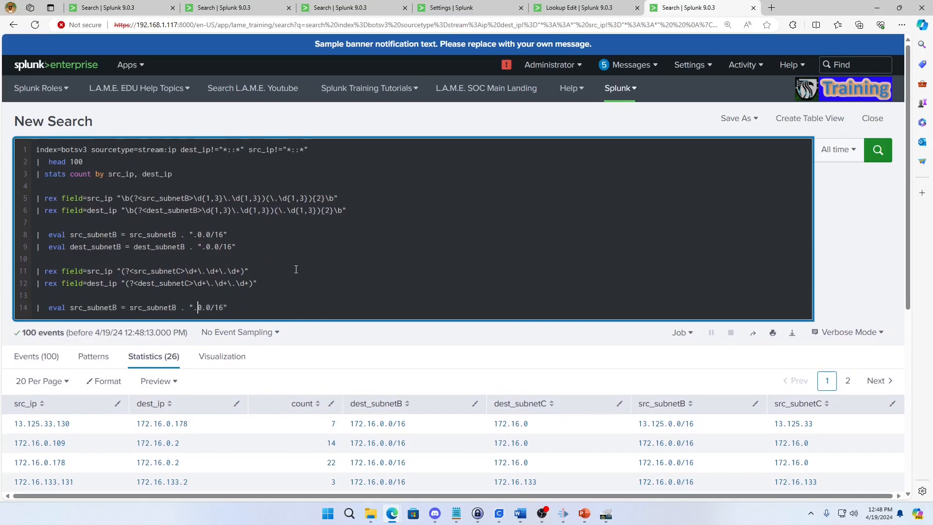
Change the appended suffix in the last eval line to ".0/24".
key("Left")
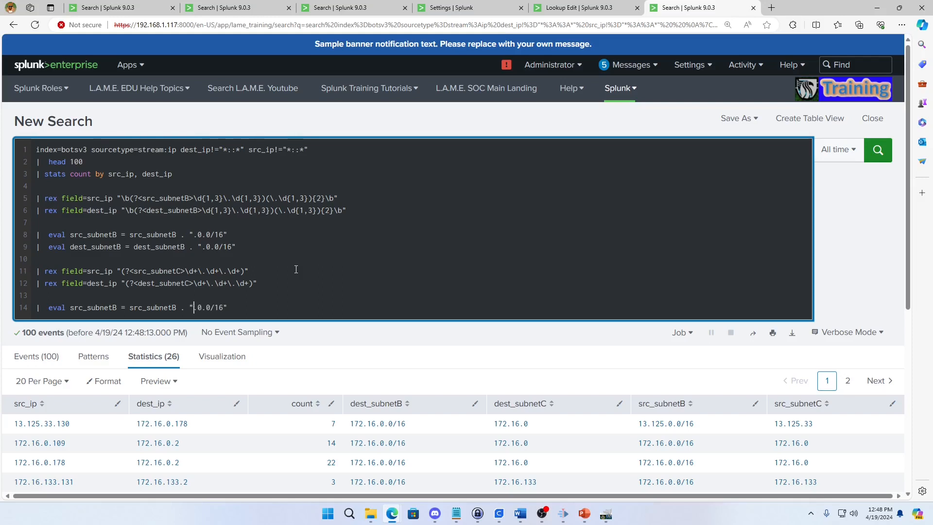
key("Delete")
key("Delete")
key("Right")
key("Right")
key("Delete")
key("Delete")
type("24")
key("Right")
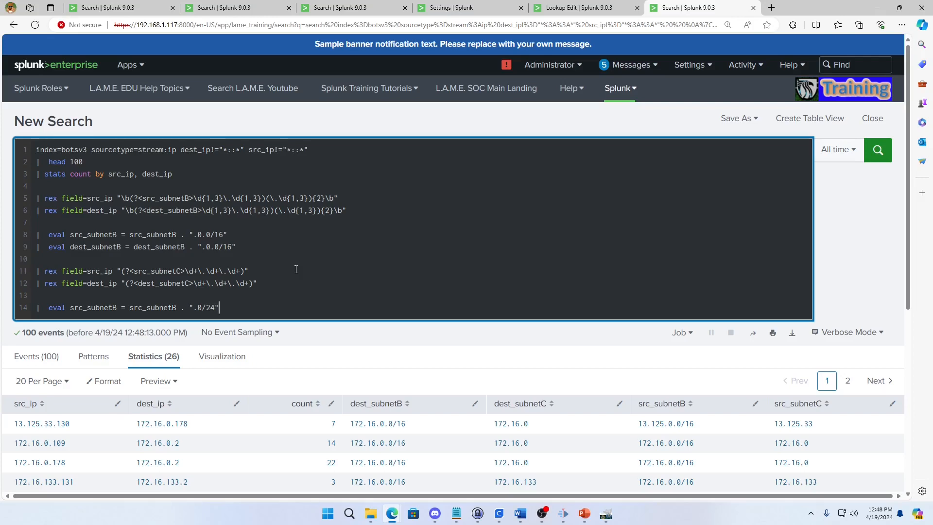
Rename both fields in the ".0/24" eval line to src_subnetC.
left_click_drag(219, 308, 35, 311)
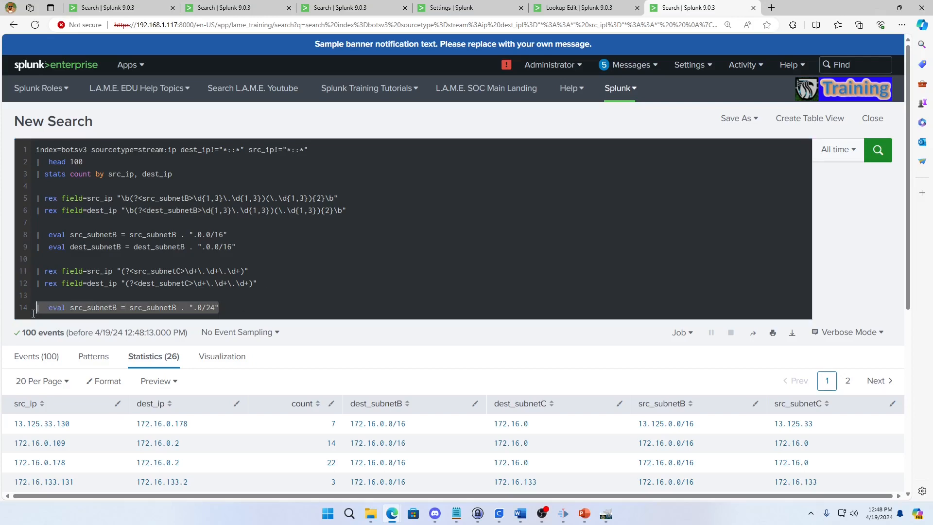
left_click(177, 308)
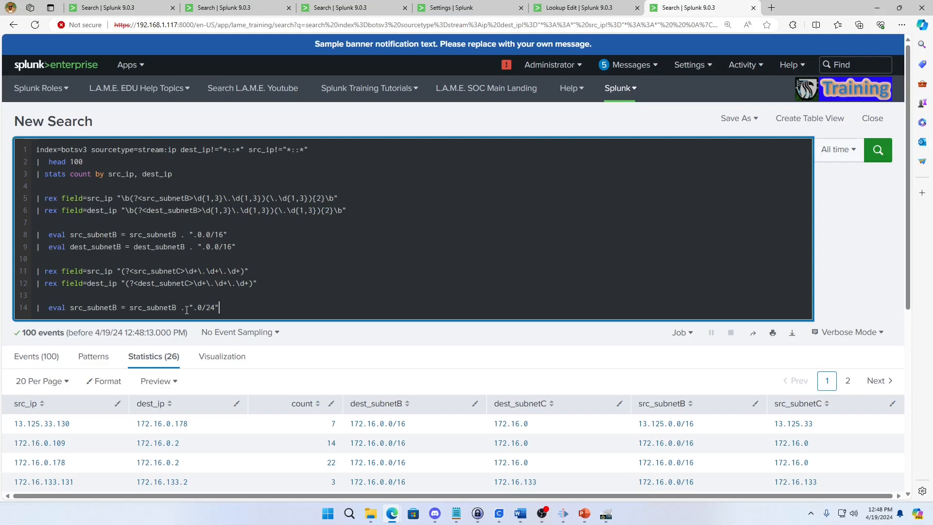
key("BackSpace")
type("C")
key("Left")
key("Left")
key("Left")
key("Left")
key("Left")
key("Left")
key("Left")
key("Left")
key("Left")
key("BackSpace")
type("C")
Duplicate the src_subnetC eval line on a new line at the end of the query.
left_click(237, 307)
left_click_drag(236, 307, 36, 307)
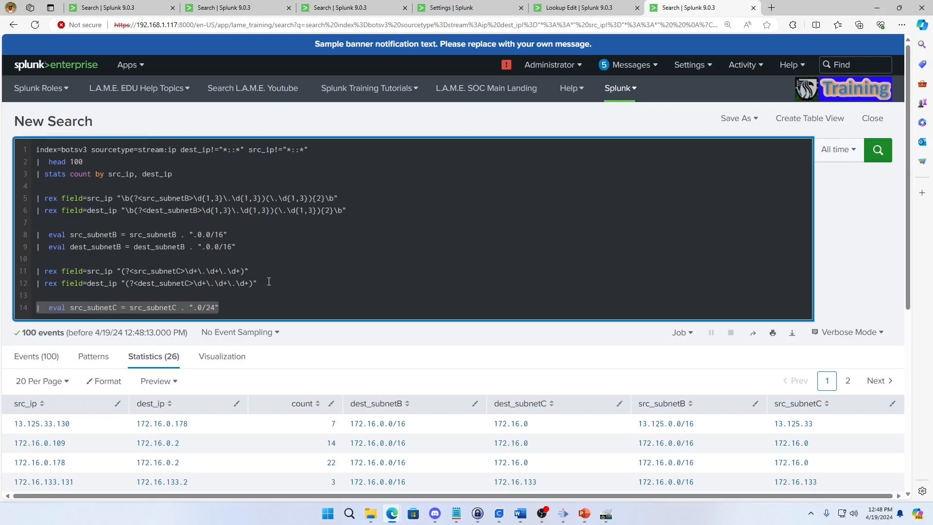
key("ctrl+c")
left_click(274, 308)
key("Return")
key("ctrl+v")
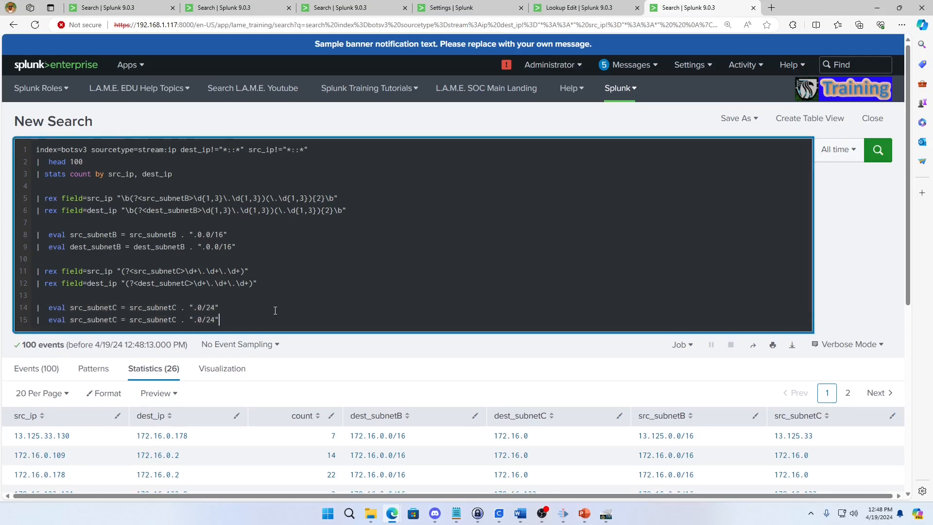
Change both field names in the last eval line to dest_subnetC and run the search.
key("Left")
key("Left")
key("Left")
key("Left")
key("Left")
key("Left")
key("Left")
key("Left")
key("Left")
key("Left")
key("Left")
key("Left")
key("Left")
key("Left")
key("Left")
key("Left")
key("Left")
key("Left")
key("Left")
key("Left")
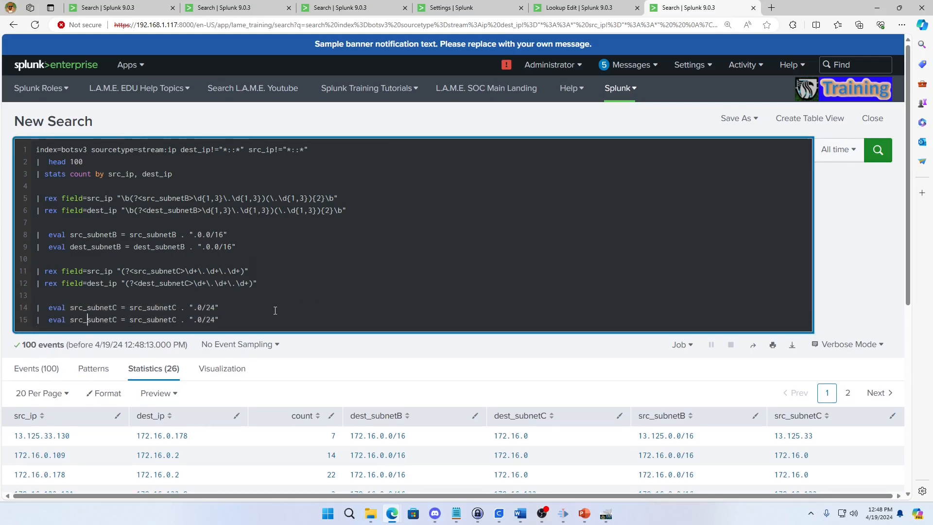
key("BackSpace")
key("Delete")
key("Delete")
type("dest")
key("Right")
key("Right")
key("Right")
key("Right")
key("Right")
key("Right")
key("Right")
key("Right")
key("Right")
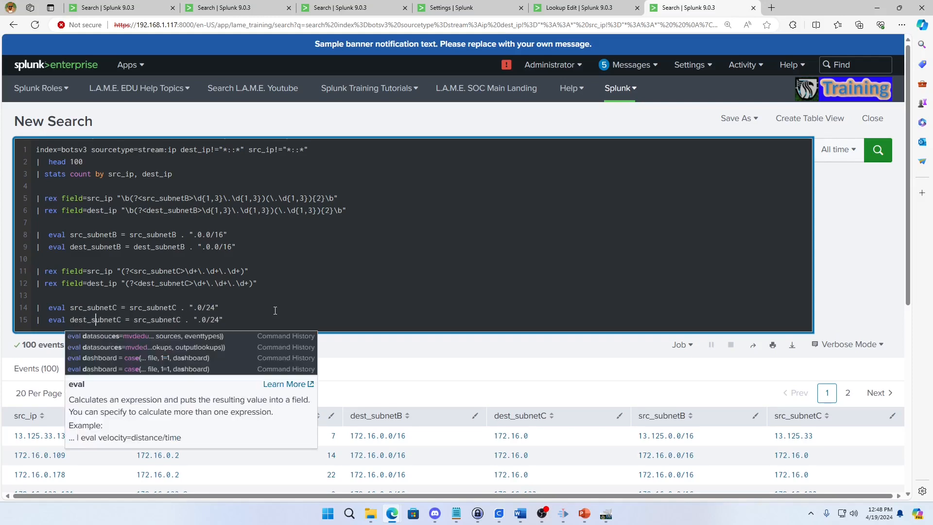
key("Right")
key("Right")
key("Delete")
key("Delete")
key("Delete")
type("dest")
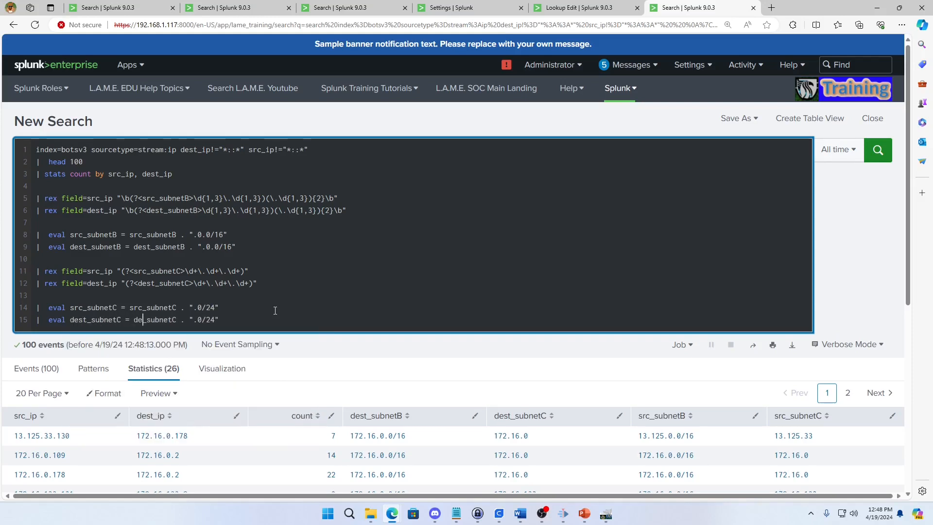
key("Return")
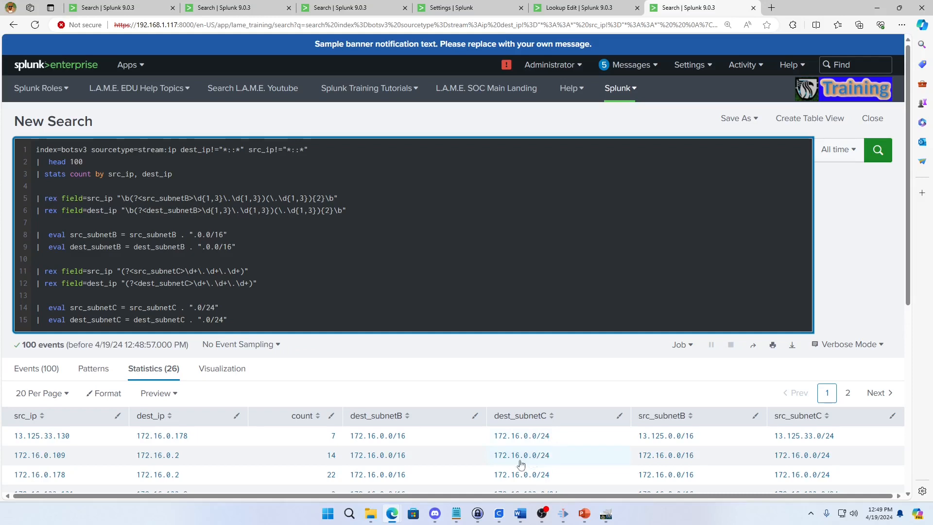
Examine the source and destination subnet columns in the results and the src_subnetB capture group in the query.
scroll(466, 452, "down", 3)
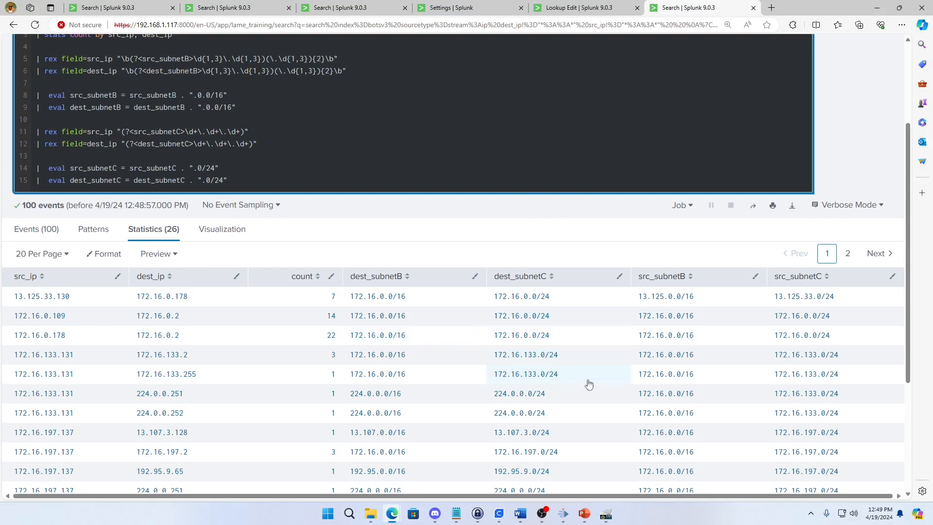
scroll(588, 384, "up", 3)
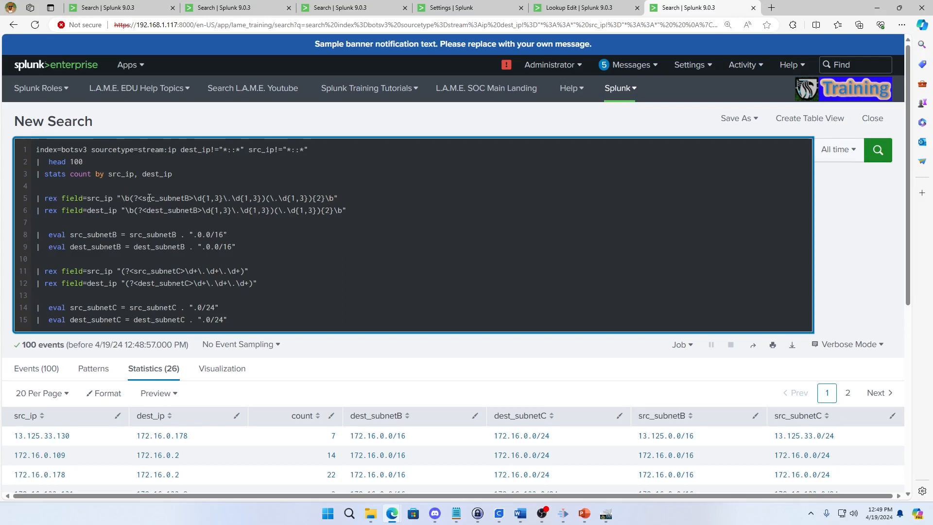
left_click_drag(138, 198, 193, 200)
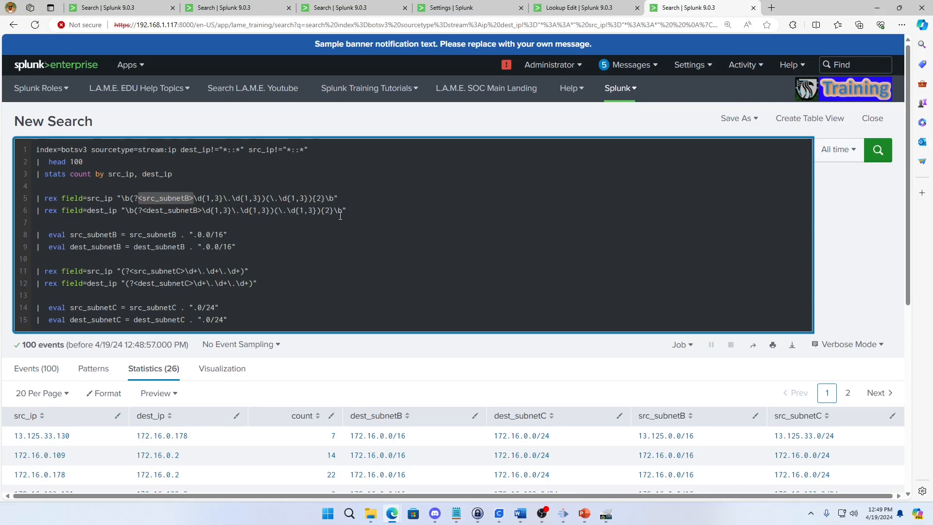
scroll(287, 276, "down", 2)
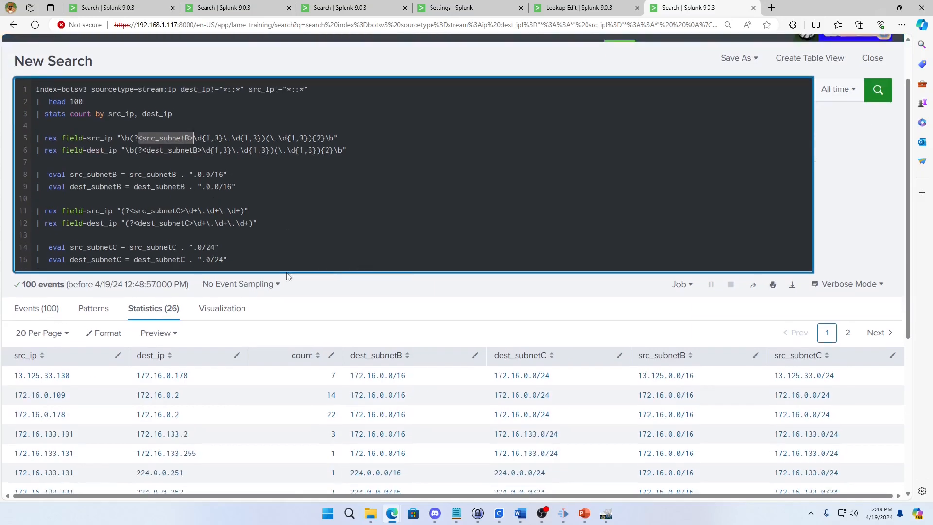
scroll(301, 281, "up", 2)
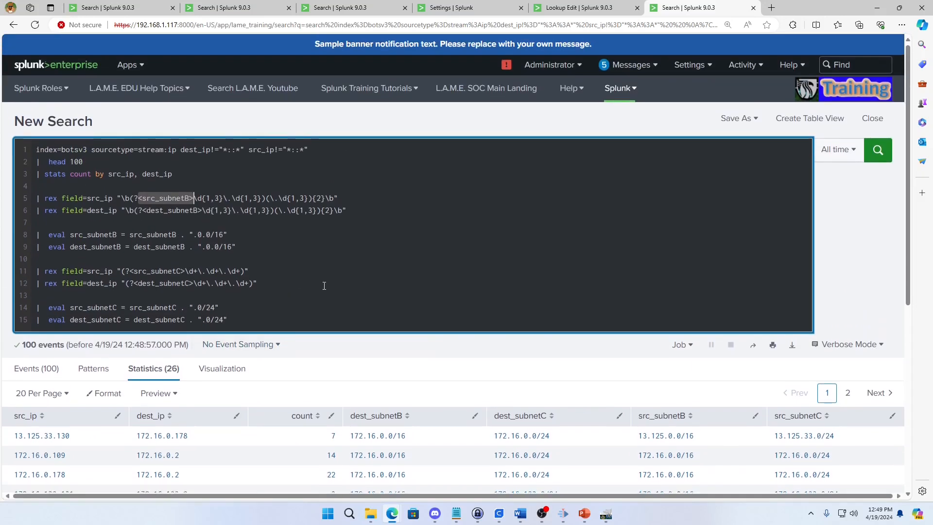